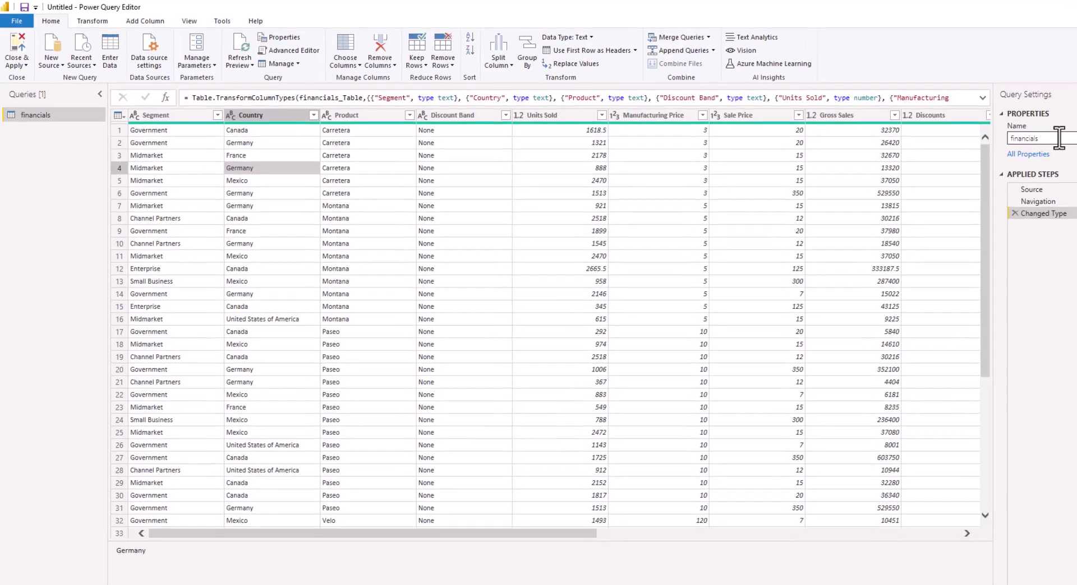
Retype the query name in Query Settings as 'Financials' with a capital F.
{"action": "left_click_drag", "start_coordinate": [1064, 138], "coordinate": [1008, 139]}
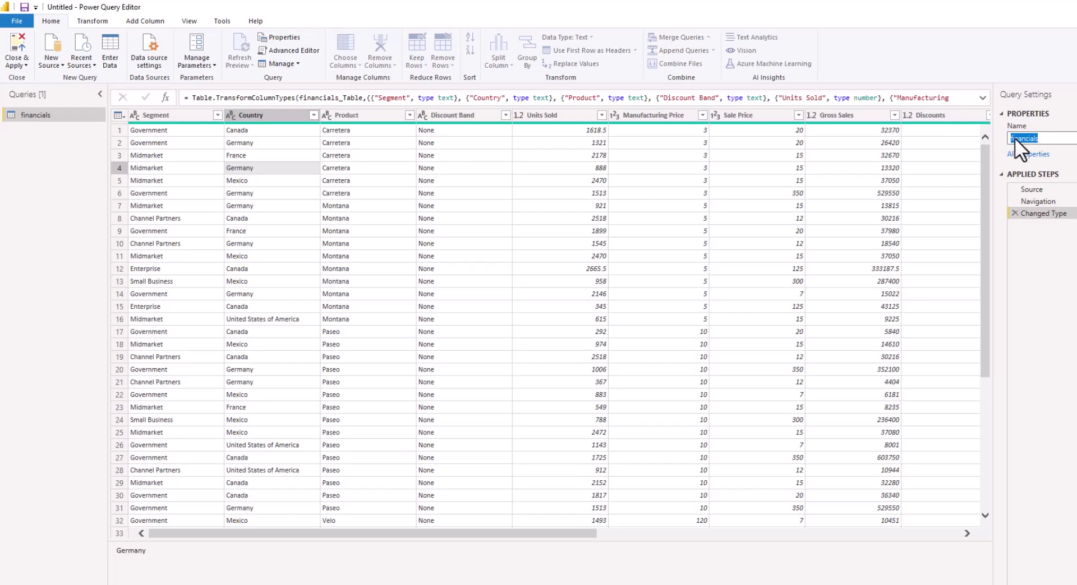
{"action": "left_click", "coordinate": [1014, 137]}
{"action": "type", "text": "Fi"}
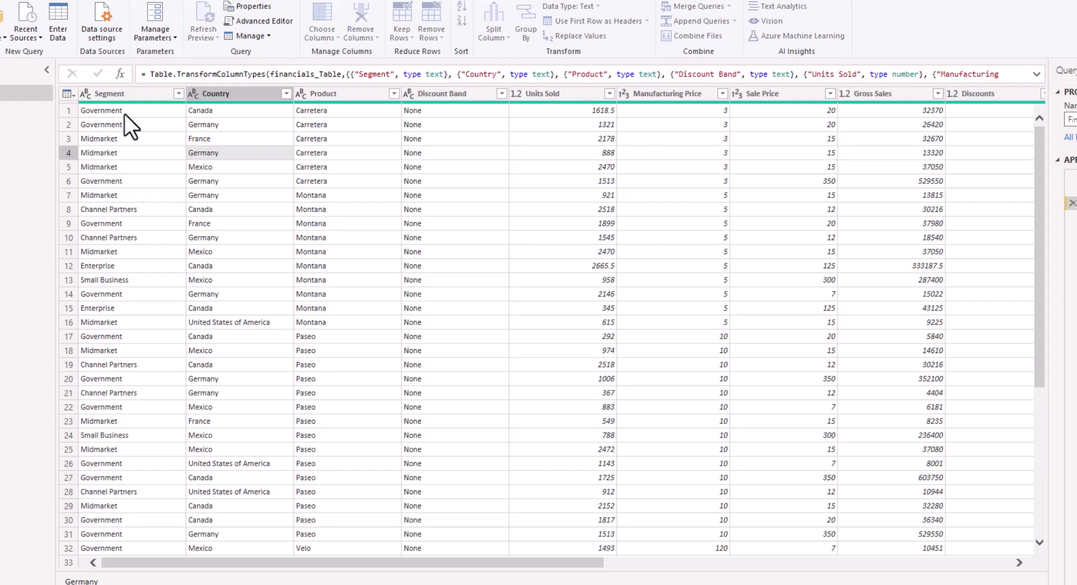
{"action": "left_click", "coordinate": [154, 131]}
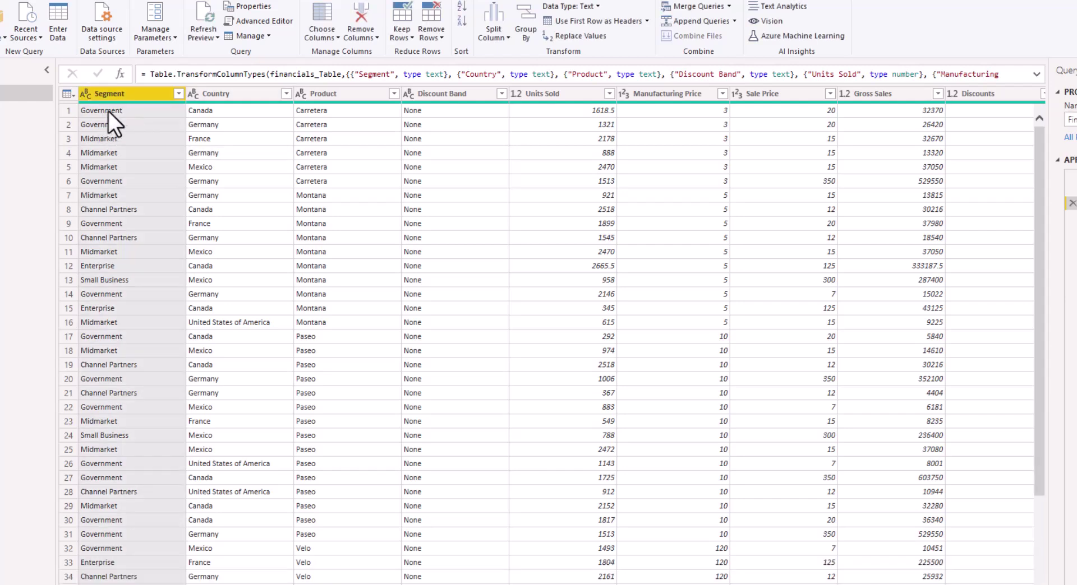
{"action": "left_click", "coordinate": [178, 93]}
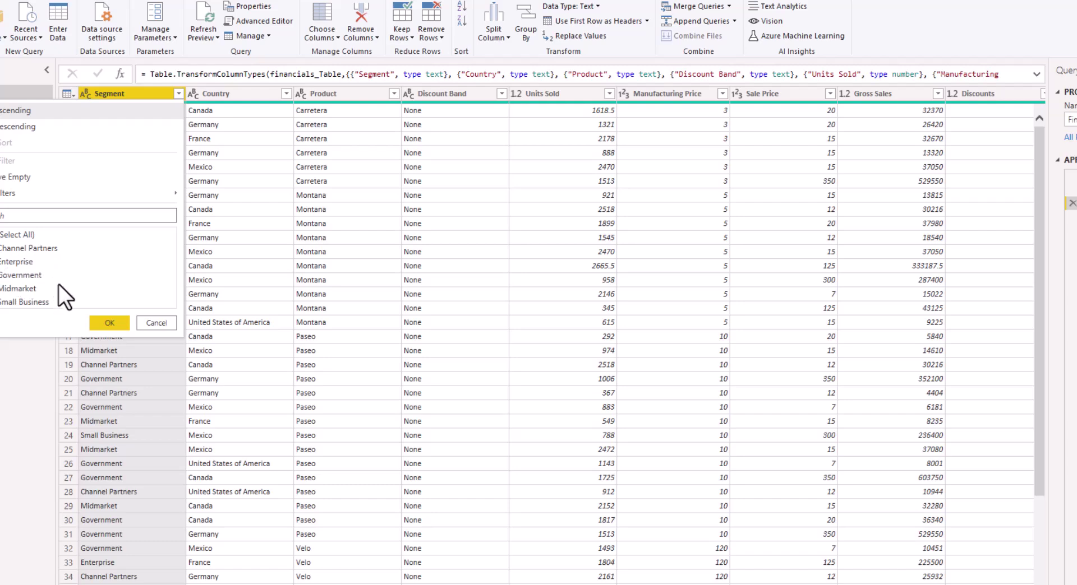
{"action": "left_click", "coordinate": [154, 324]}
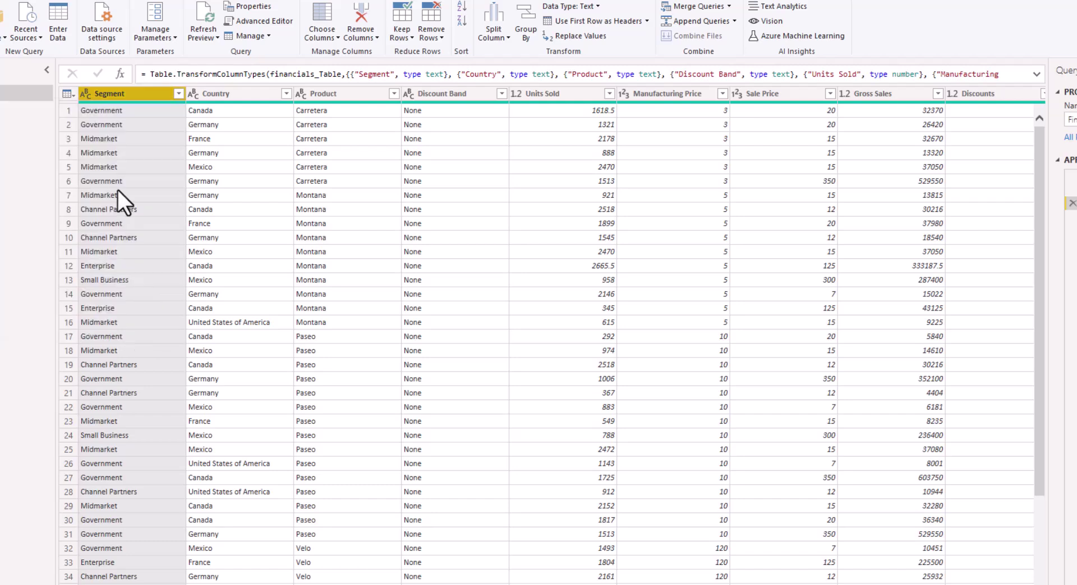
{"action": "left_click", "coordinate": [88, 94]}
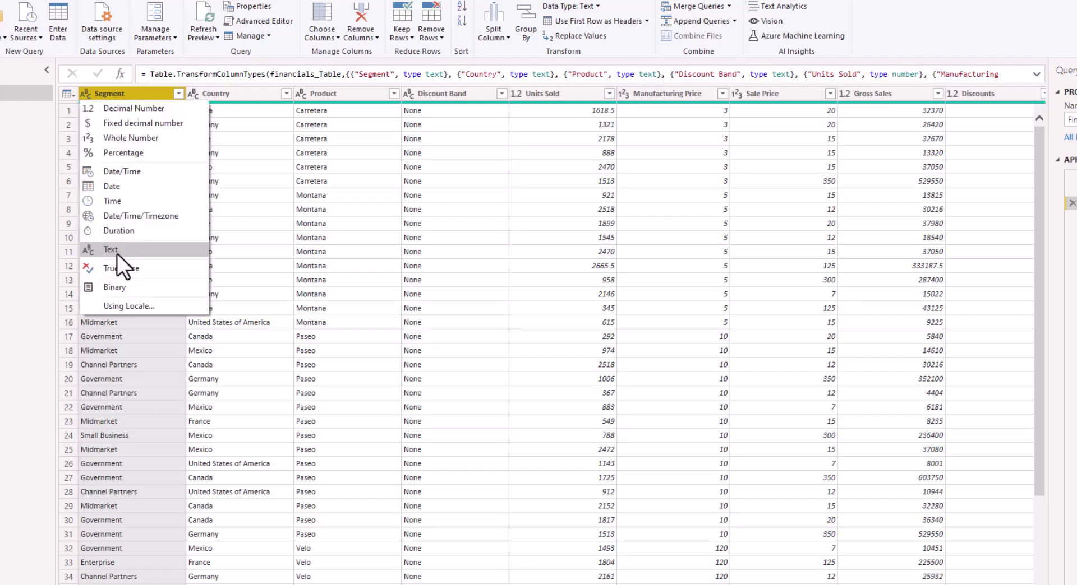
{"action": "left_click", "coordinate": [245, 92]}
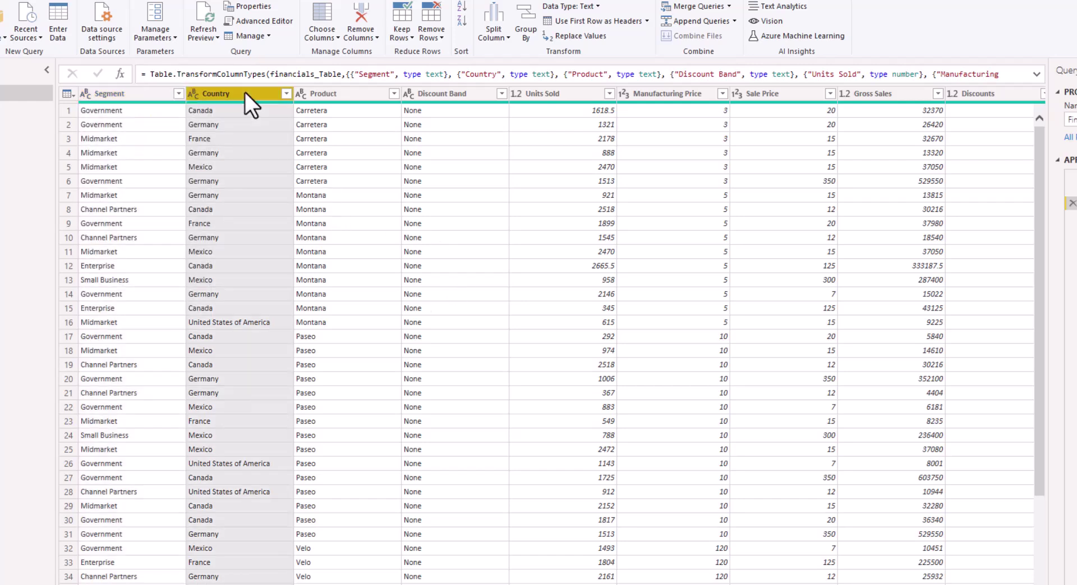
{"action": "left_click", "coordinate": [286, 94]}
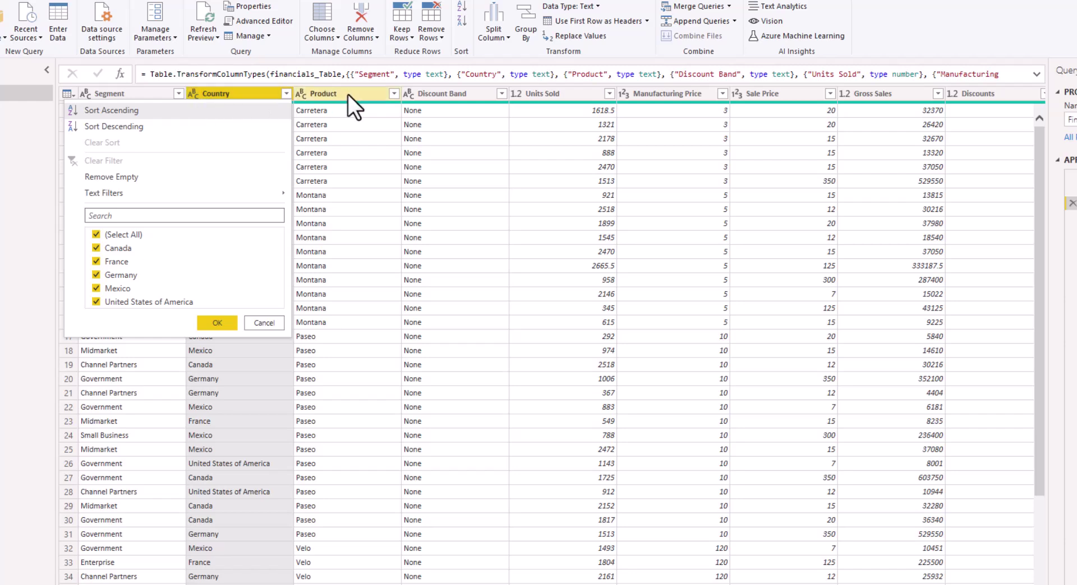
{"action": "left_click", "coordinate": [303, 95]}
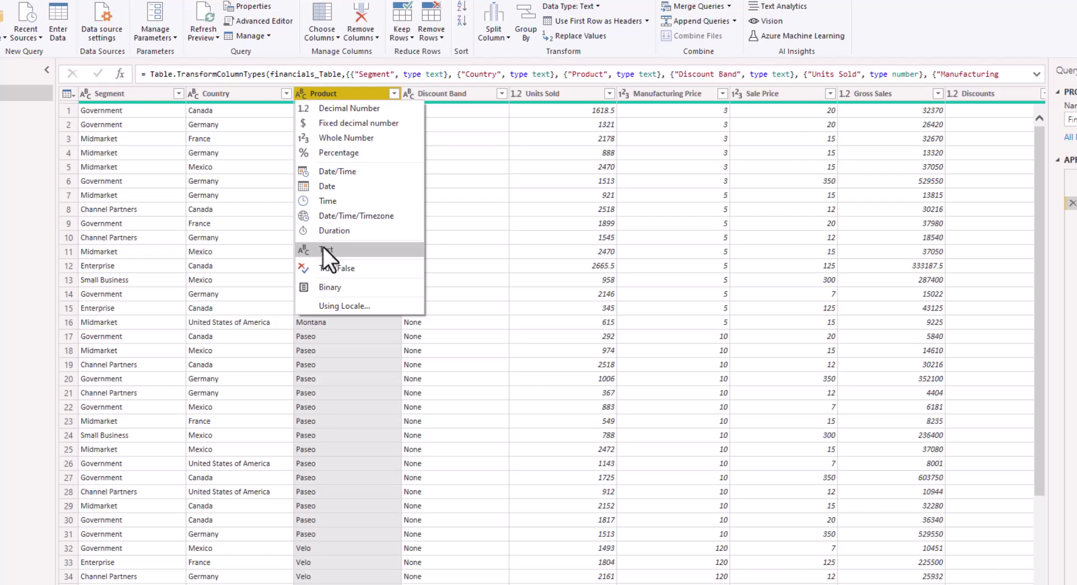
{"action": "left_click", "coordinate": [396, 92]}
{"action": "left_click", "coordinate": [396, 92]}
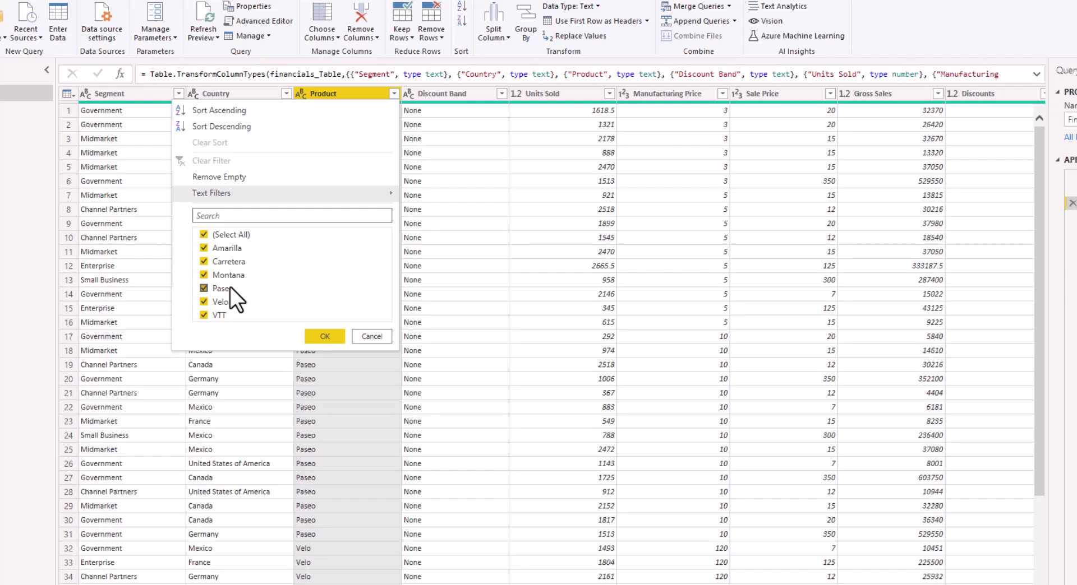
{"action": "left_click", "coordinate": [387, 336]}
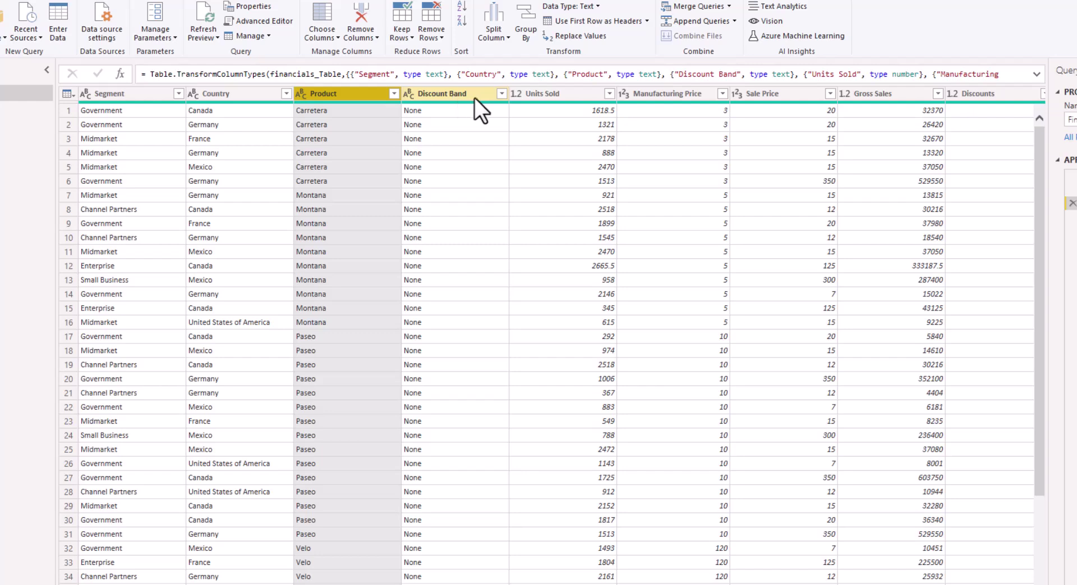
Dismiss the Discount Band filter unchanged and show the Units Sold data-type menu.
{"action": "left_click", "coordinate": [502, 94]}
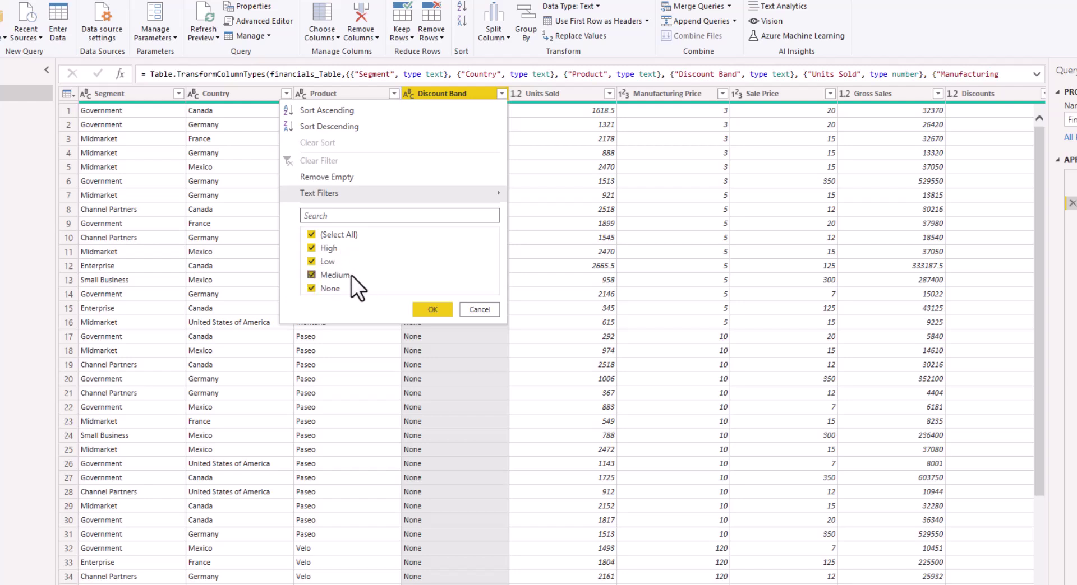
{"action": "left_click", "coordinate": [474, 309]}
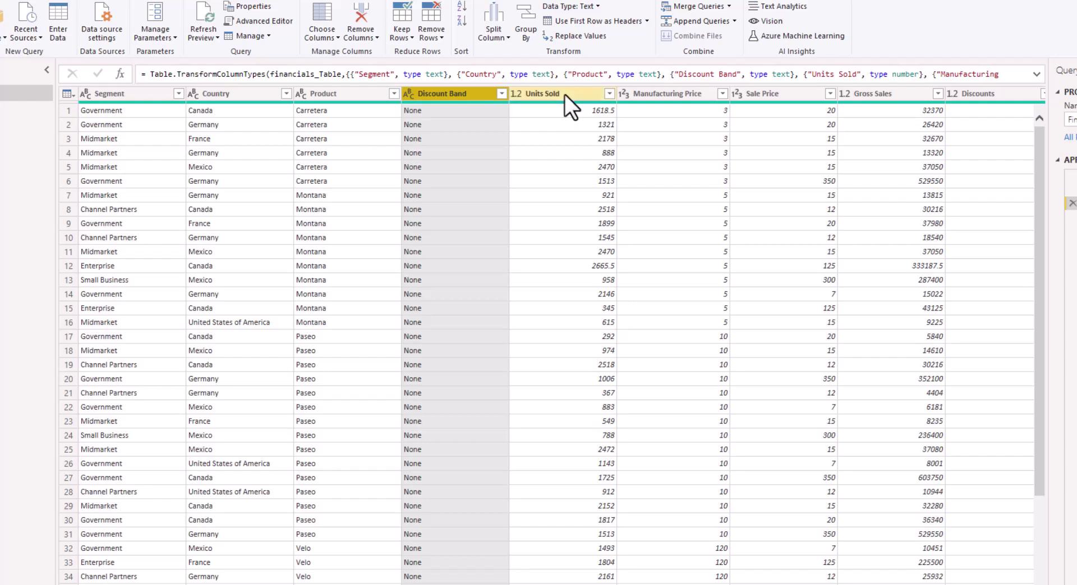
{"action": "left_click", "coordinate": [519, 95]}
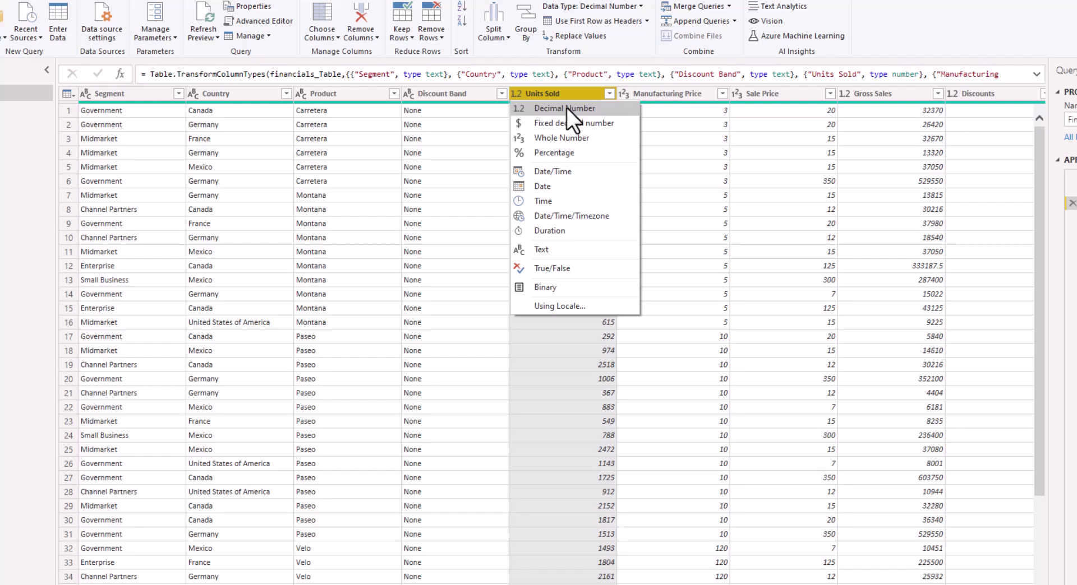
Set Units Sold to Whole Number, adding the type change as a new step.
{"action": "left_click", "coordinate": [563, 140]}
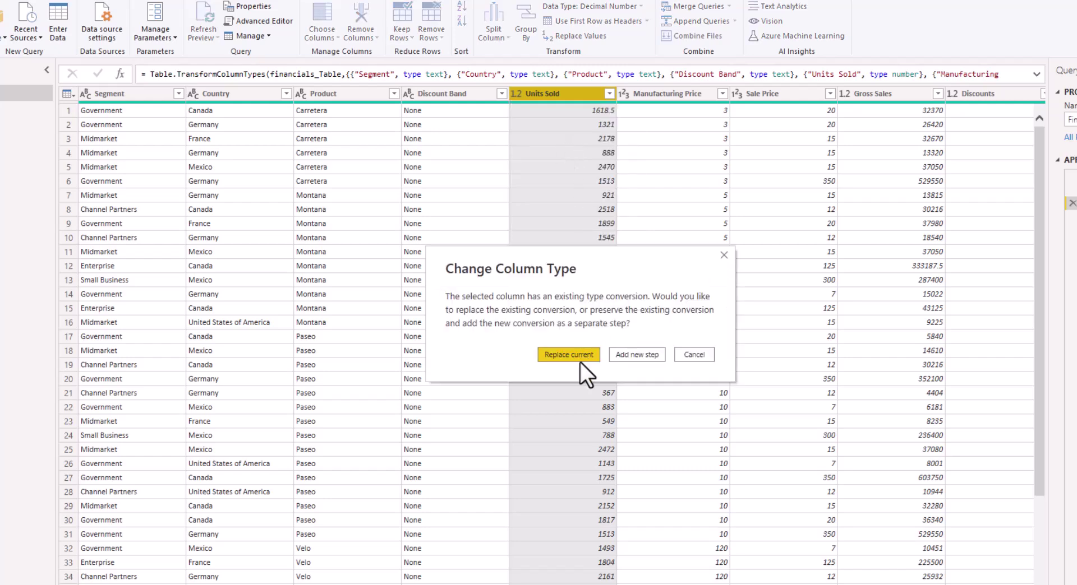
{"action": "left_click", "coordinate": [629, 355]}
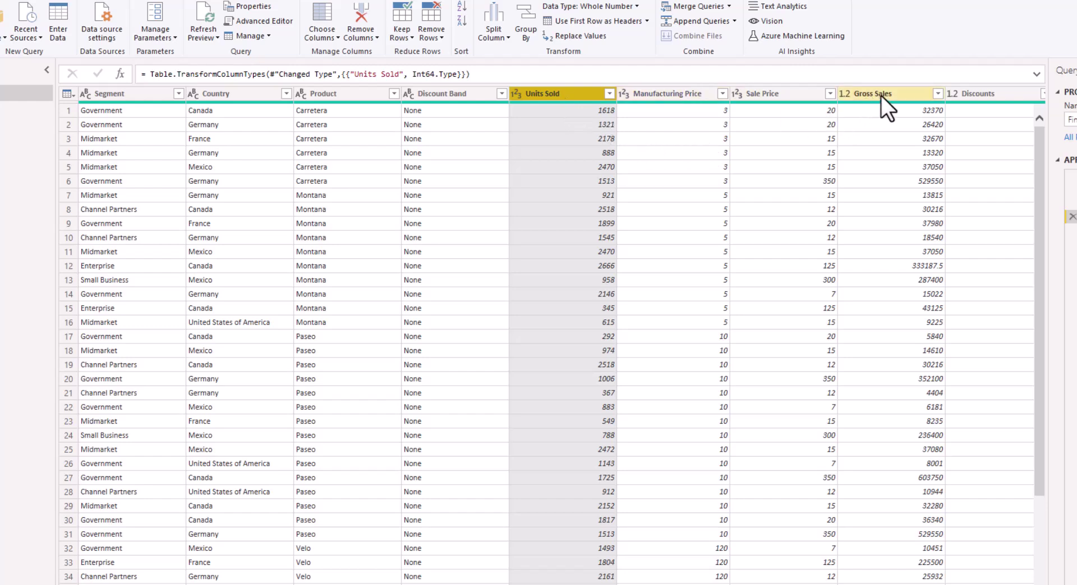
{"action": "scroll", "coordinate": [560, 336], "scroll_direction": "right", "scroll_amount": 3}
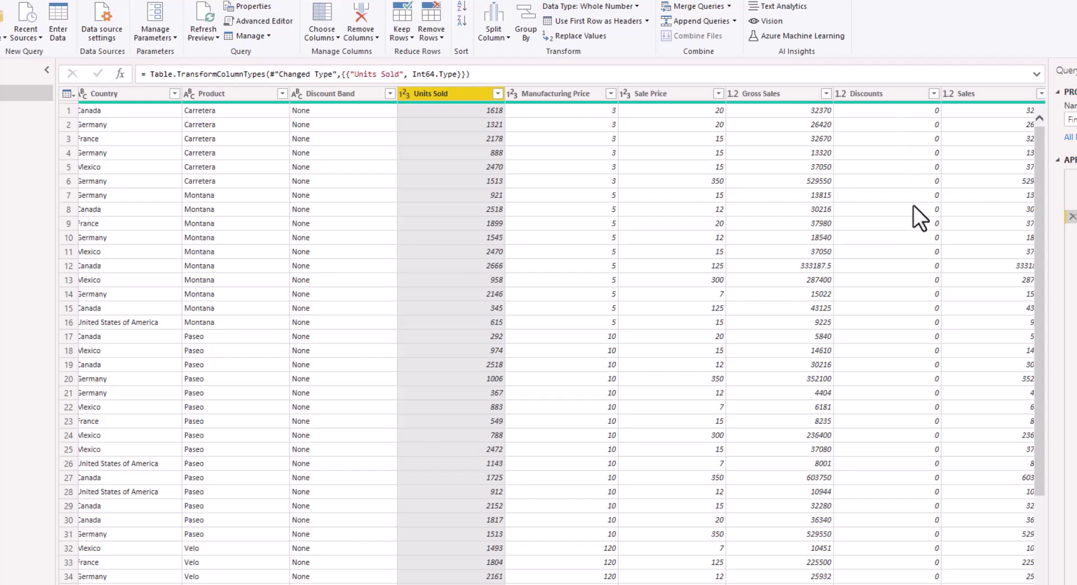
{"action": "left_click", "coordinate": [933, 94]}
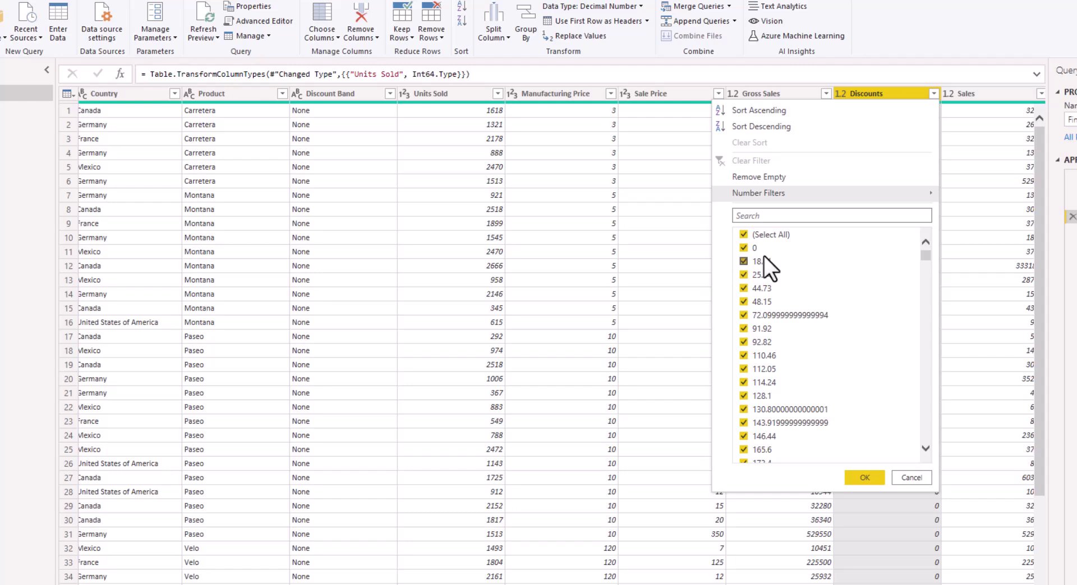
{"action": "left_click", "coordinate": [906, 479]}
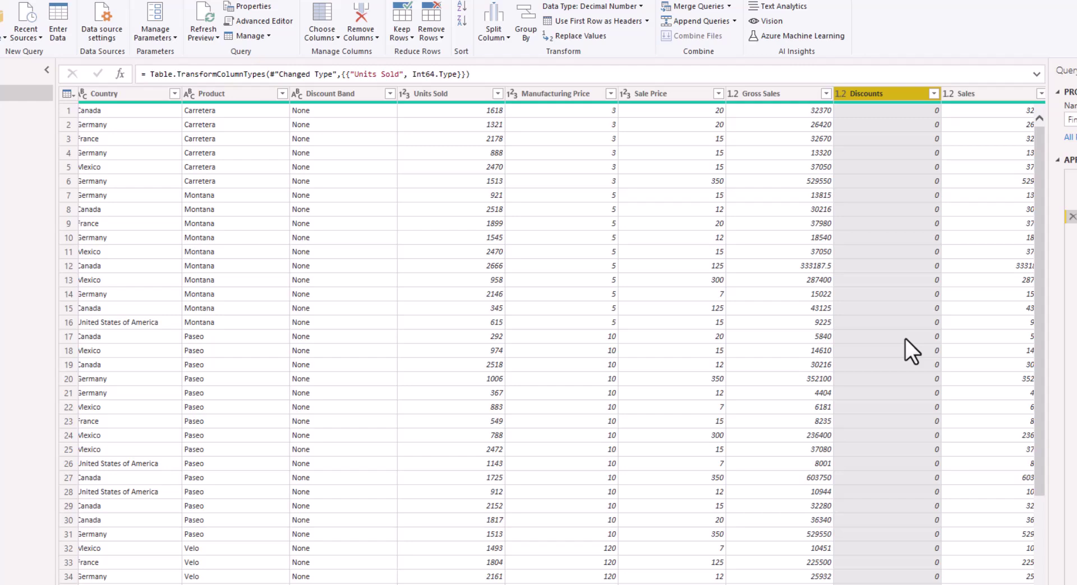
{"action": "scroll", "coordinate": [752, 578], "scroll_direction": "right", "scroll_amount": 2}
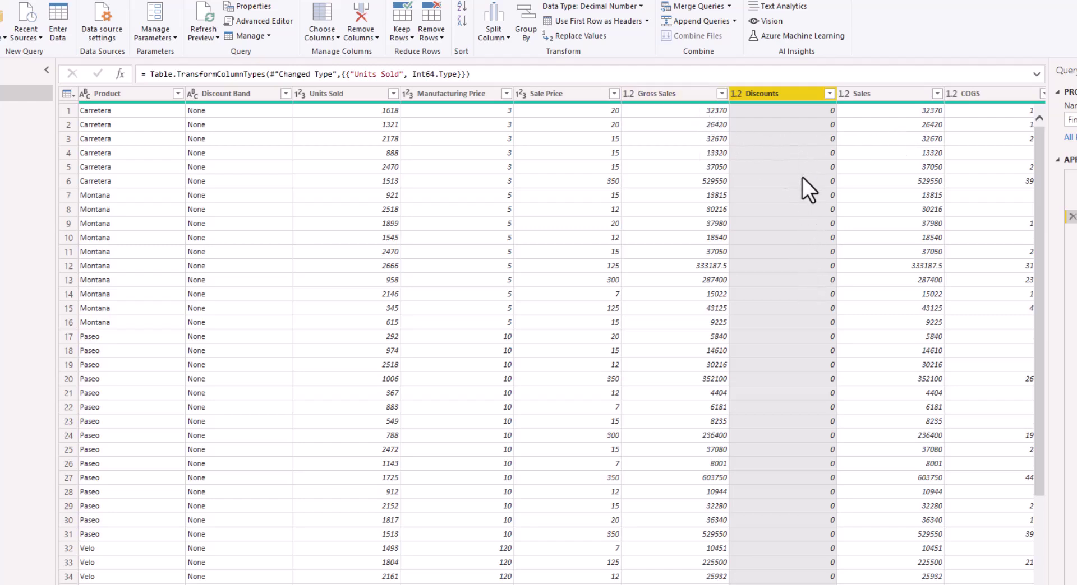
{"action": "left_click", "coordinate": [829, 93]}
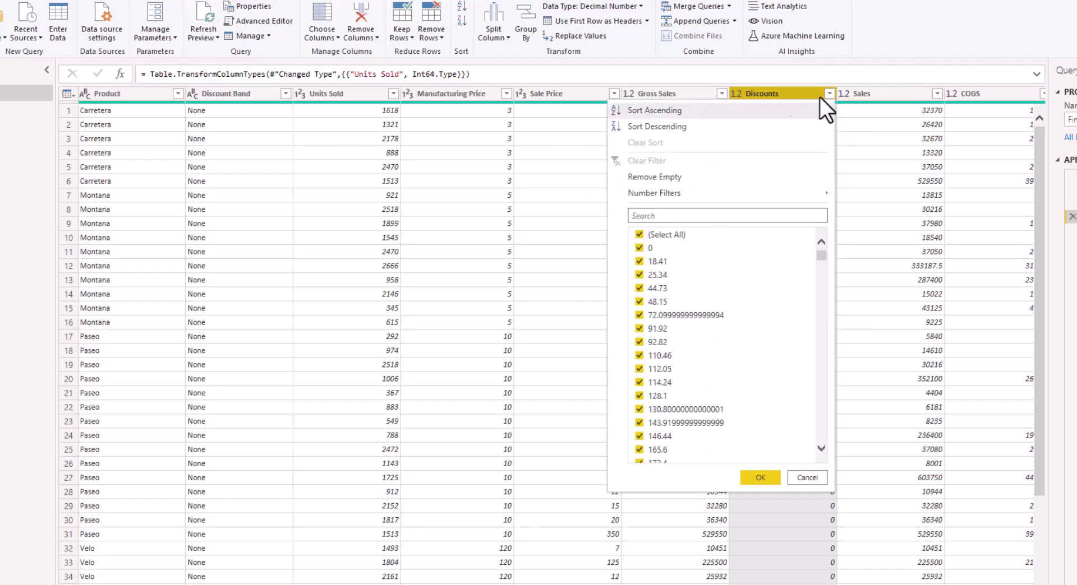
{"action": "left_click", "coordinate": [664, 234]}
{"action": "left_click", "coordinate": [656, 263]}
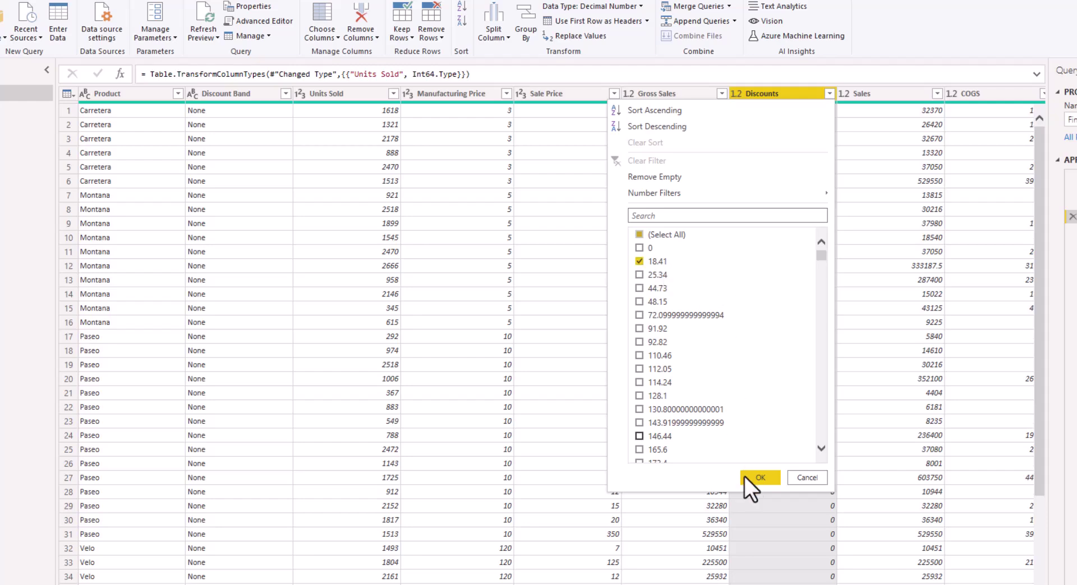
{"action": "left_click", "coordinate": [760, 477]}
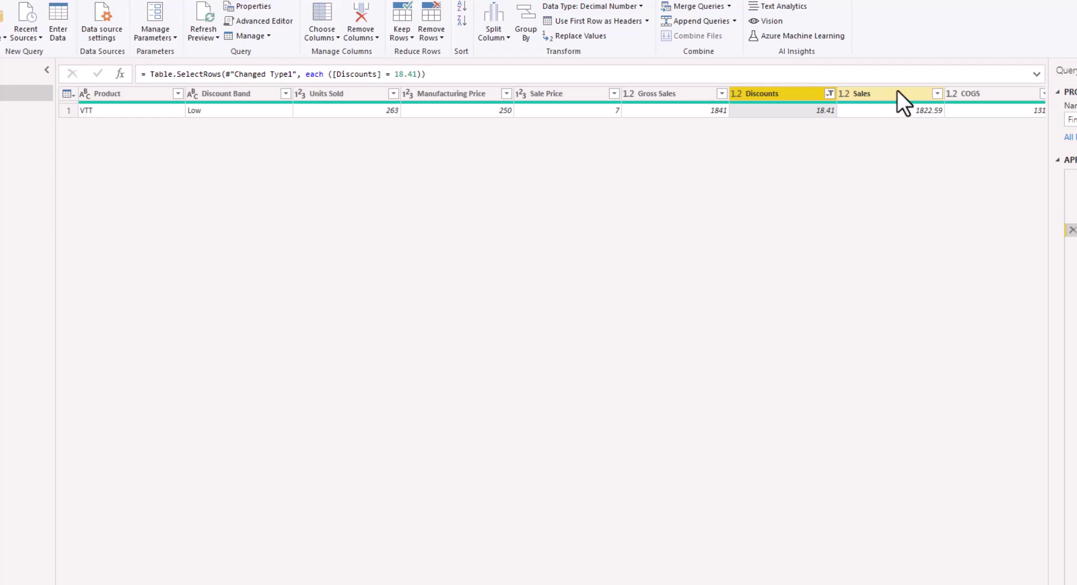
{"action": "left_click", "coordinate": [829, 94]}
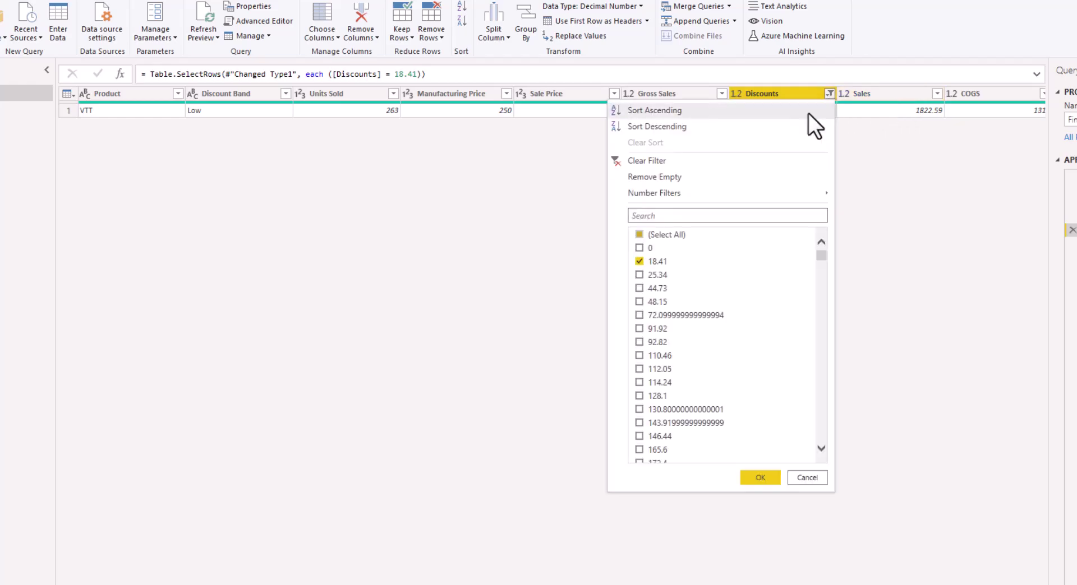
{"action": "left_click", "coordinate": [695, 165]}
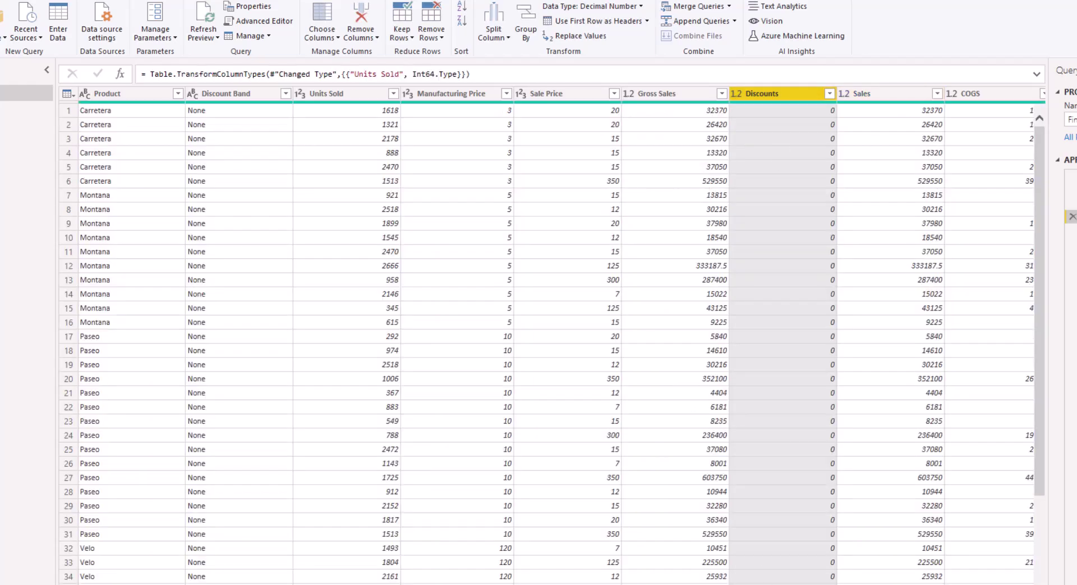
{"action": "scroll", "coordinate": [705, 136], "scroll_direction": "right", "scroll_amount": 5}
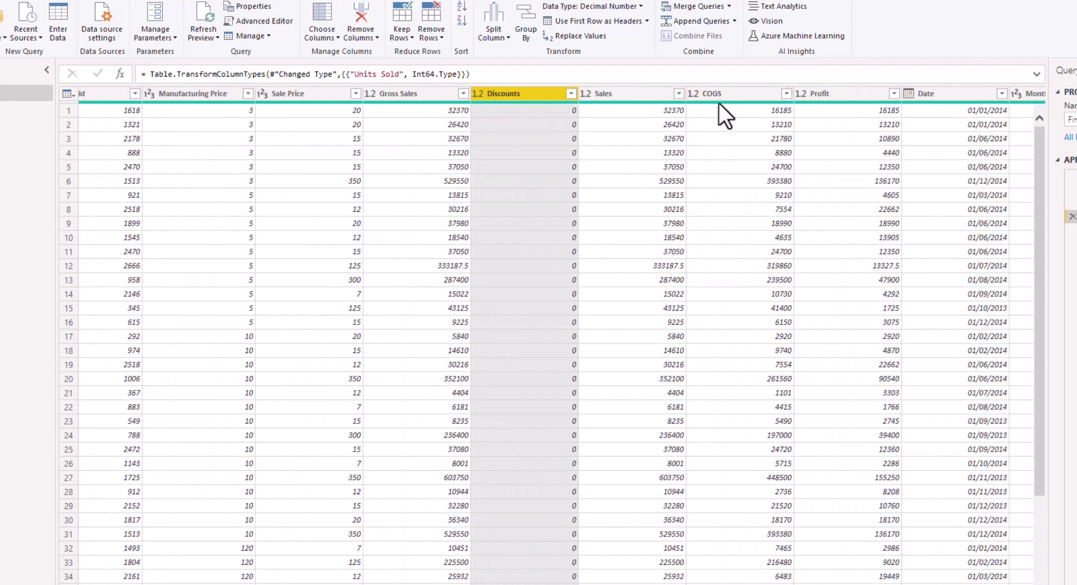
Rename the Sales column header to 'Net Sales'.
{"action": "mouse_move", "coordinate": [722, 103]}
{"action": "double_click", "coordinate": [606, 96]}
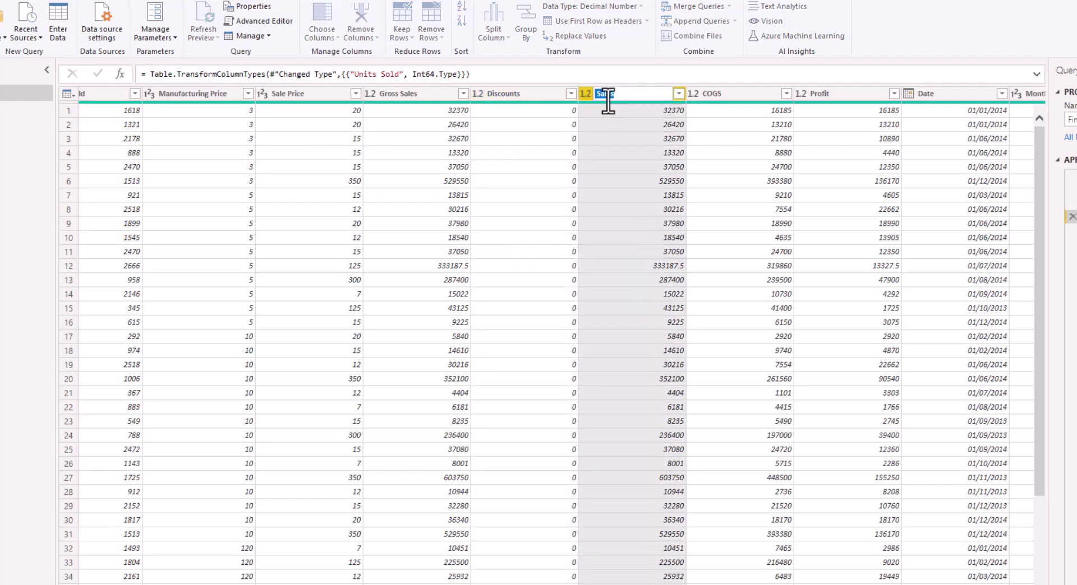
{"action": "type", "text": "Net Sales"}
{"action": "key", "text": "Return"}
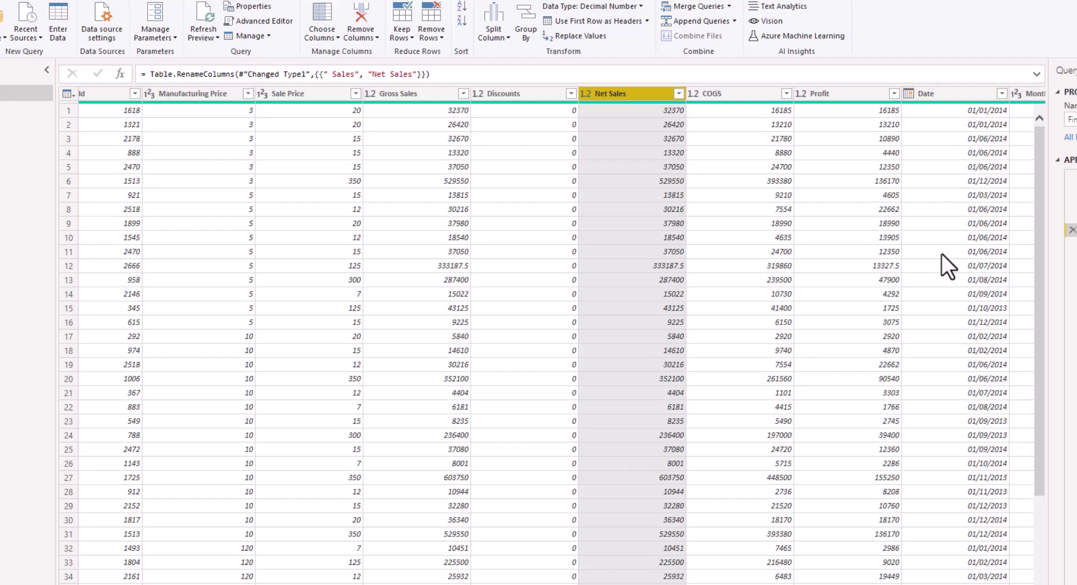
Review the 16 columns of the Financials table, then close the editor with Alt+F4.
{"action": "scroll", "coordinate": [549, 337], "scroll_direction": "right", "scroll_amount": 5}
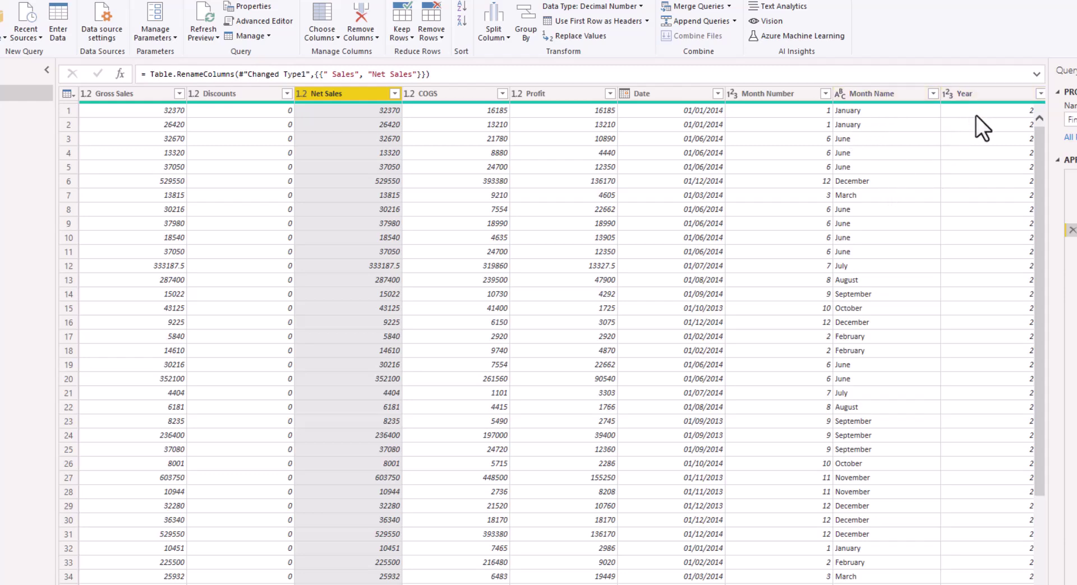
{"action": "scroll", "coordinate": [549, 337], "scroll_direction": "left", "scroll_amount": 5}
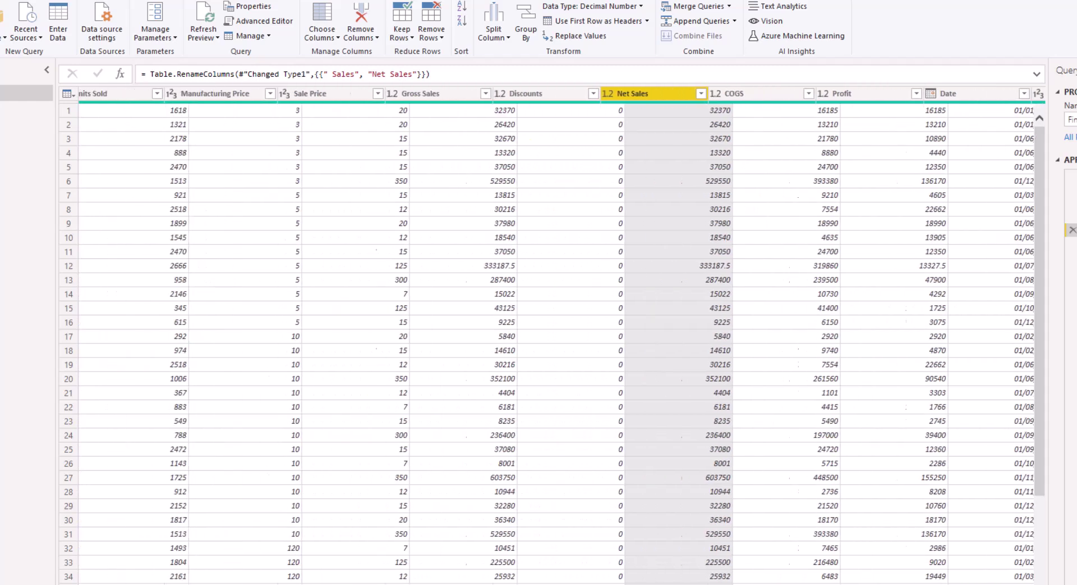
{"action": "scroll", "coordinate": [550, 337], "scroll_direction": "left", "scroll_amount": 5}
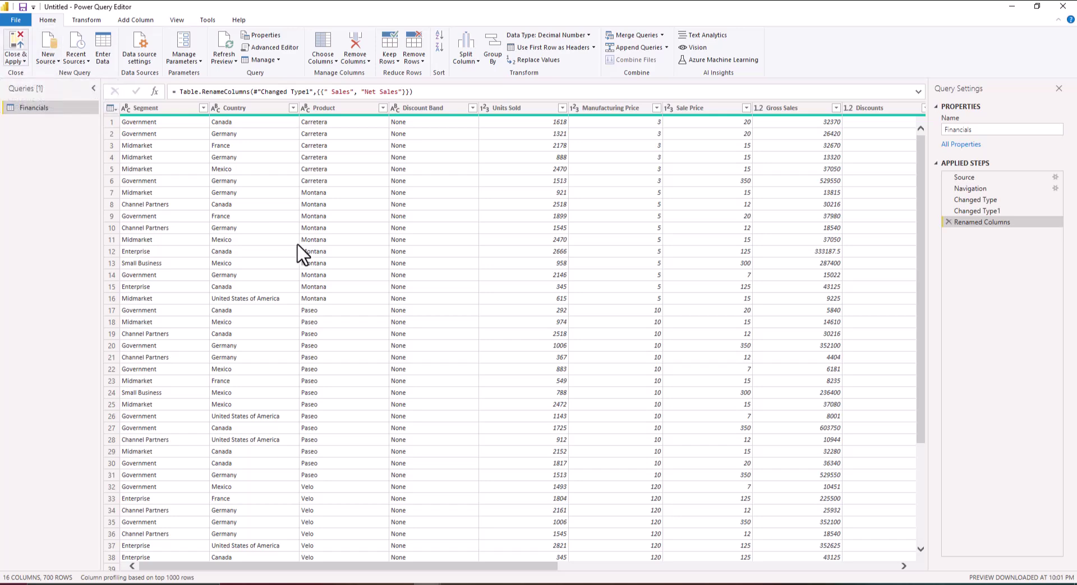
{"action": "key", "text": "alt+F4"}
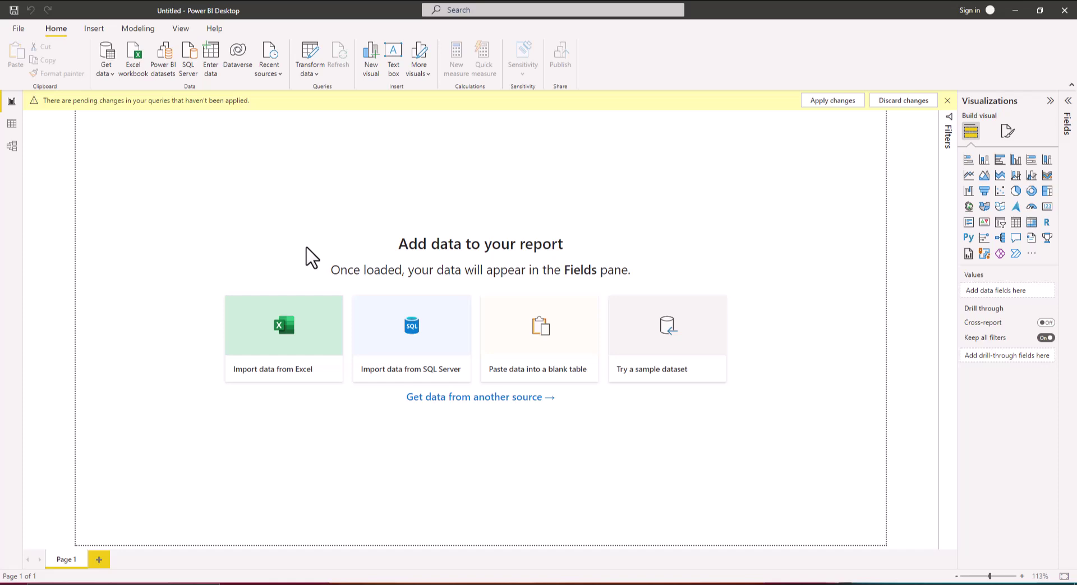